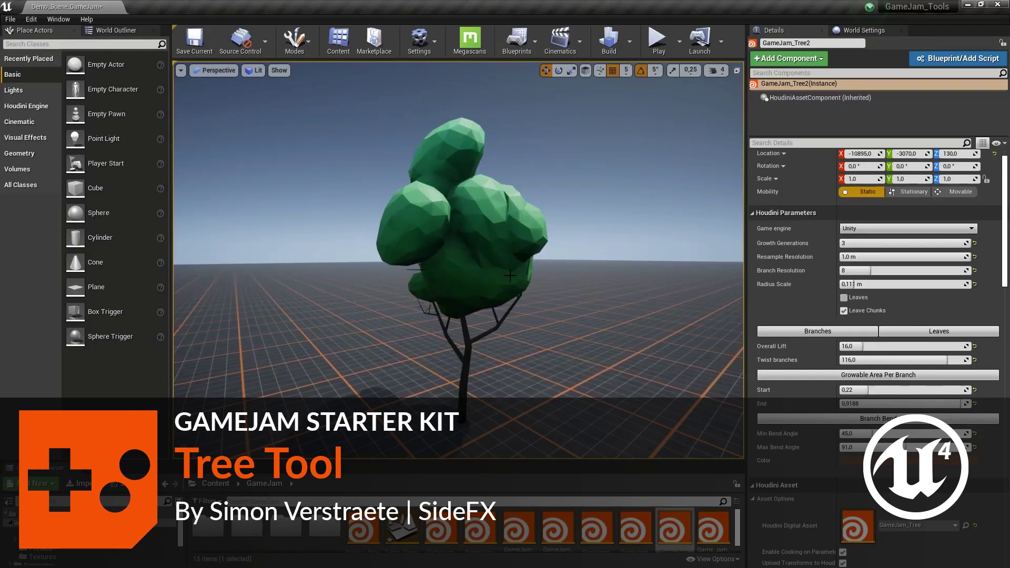
Reshape the selected tree by moving its top, middle and lower trunk curve points sideways.
{"action": "left_click", "coordinate": [421, 225]}
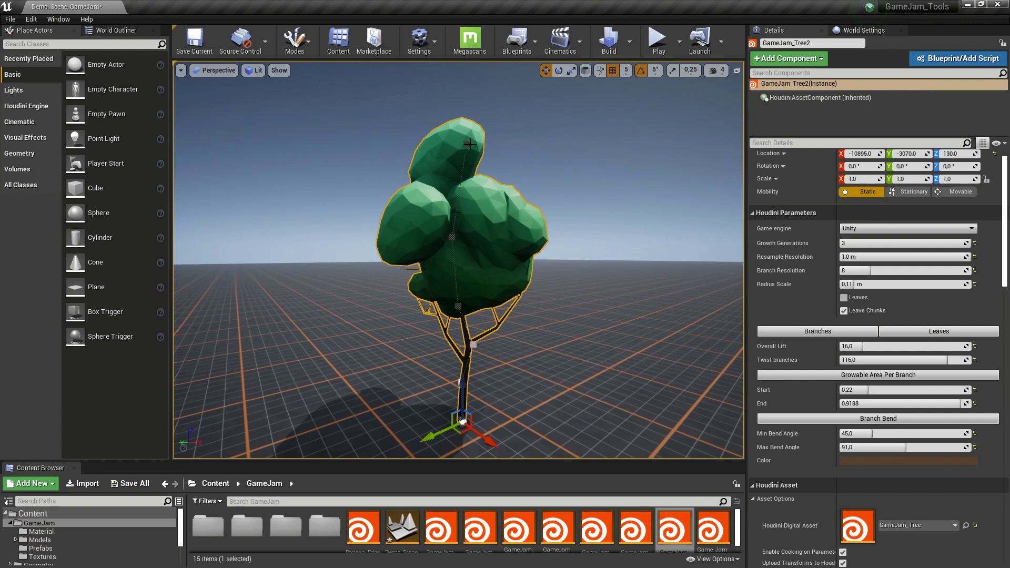
{"action": "left_click", "coordinate": [469, 143]}
{"action": "left_click_drag", "start_coordinate": [460, 130], "coordinate": [514, 145]}
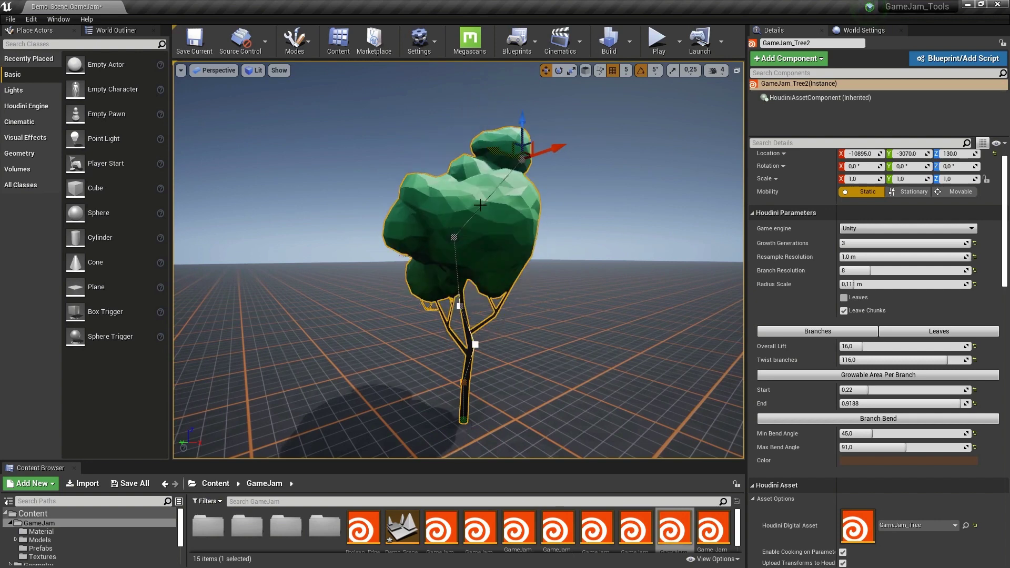
{"action": "left_click", "coordinate": [453, 238]}
{"action": "left_click_drag", "start_coordinate": [454, 238], "coordinate": [487, 245]}
{"action": "left_click", "coordinate": [460, 308]}
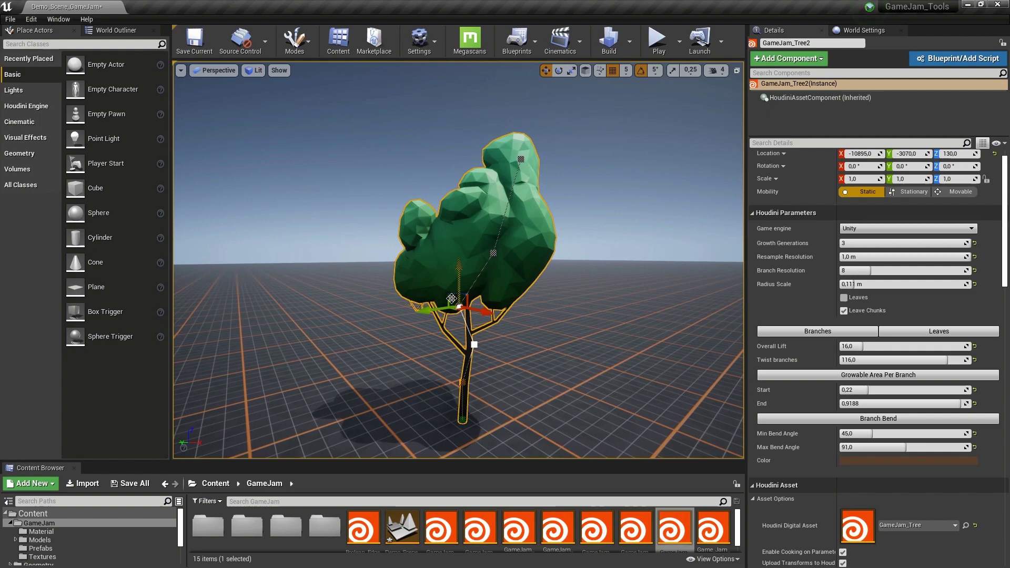
{"action": "left_click_drag", "start_coordinate": [452, 299], "coordinate": [474, 302]}
{"action": "left_click_drag", "start_coordinate": [565, 230], "coordinate": [540, 240], "text": "alt"}
Preview the tree in game view and set its game engine parameter to Unreal.
{"action": "key", "text": "g"}
{"action": "key", "text": "g"}
{"action": "key", "text": "g"}
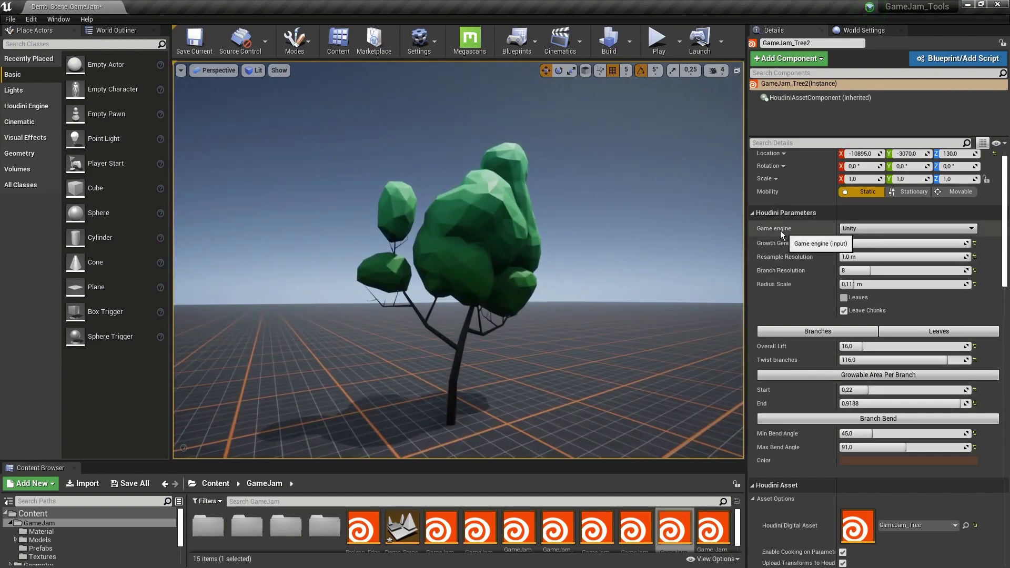
{"action": "left_click", "coordinate": [848, 230]}
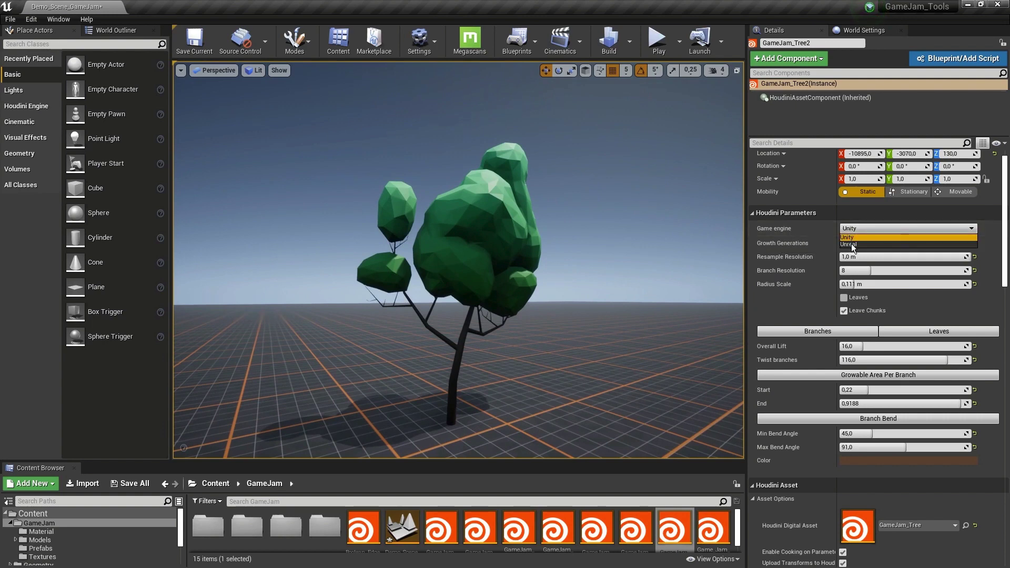
{"action": "left_click", "coordinate": [851, 244]}
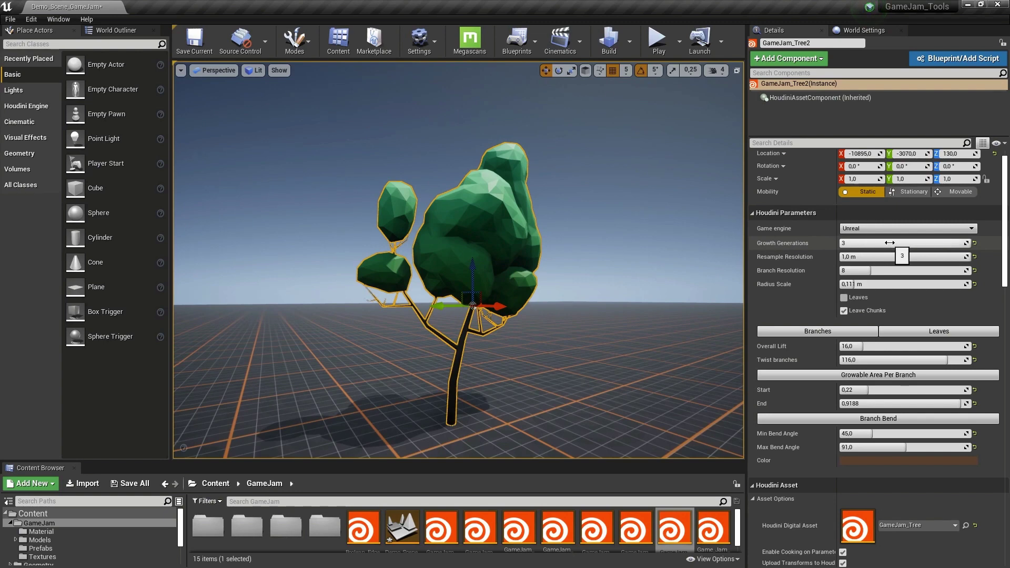
Try 2 and 1 growth generations on the tree and return the value to 3.
{"action": "left_click_drag", "start_coordinate": [914, 242], "coordinate": [902, 242]}
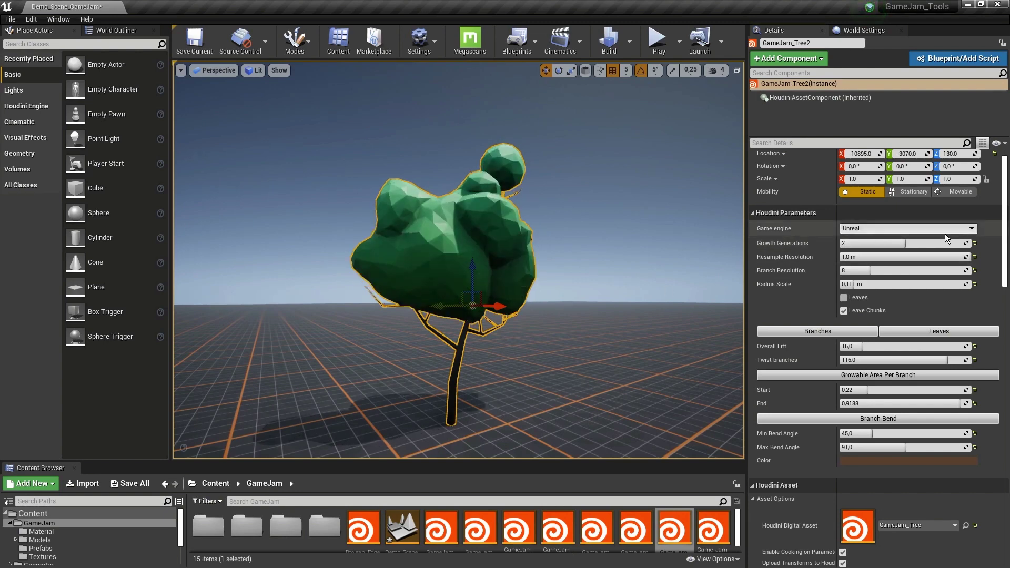
{"action": "left_click_drag", "start_coordinate": [933, 242], "coordinate": [925, 242]}
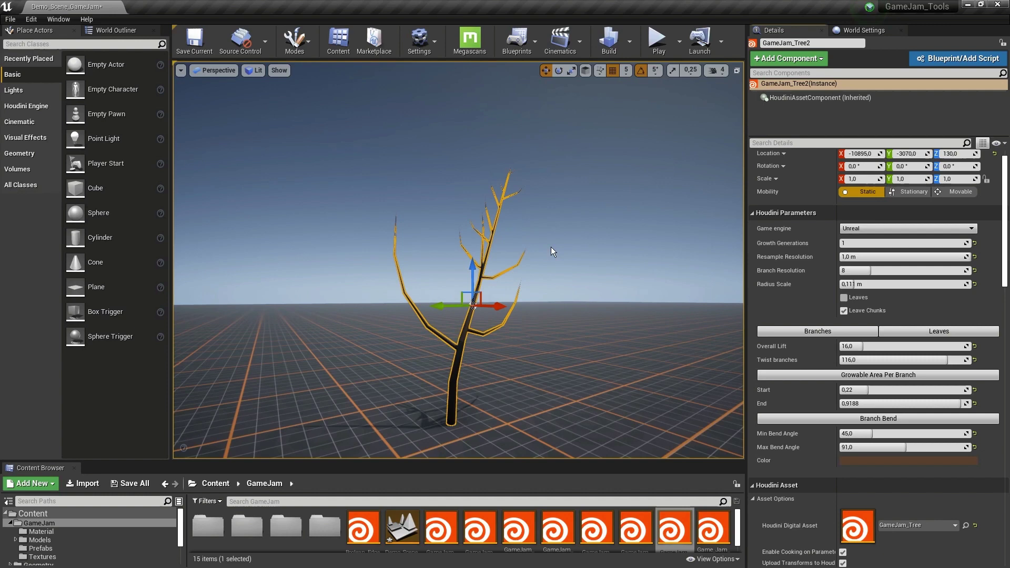
{"action": "left_click_drag", "start_coordinate": [863, 243], "coordinate": [882, 245]}
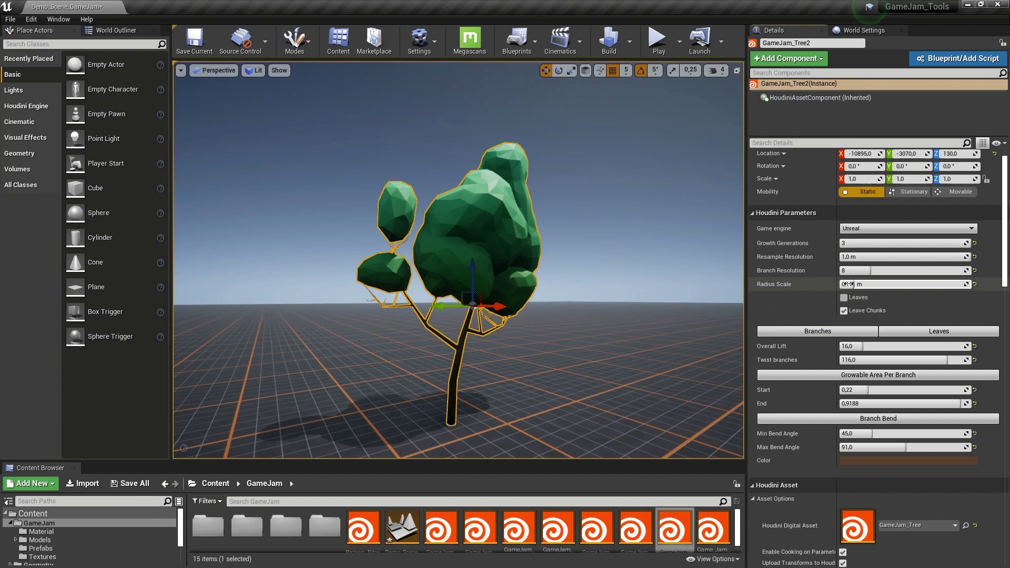
Set the tree's radius scale to about 0.163 m and the branches' overall lift to about 17.08.
{"action": "mouse_move", "coordinate": [854, 285]}
{"action": "left_mouse_down"}
{"action": "mouse_move", "coordinate": [871, 285]}
{"action": "mouse_move", "coordinate": [861, 284]}
{"action": "left_mouse_up"}
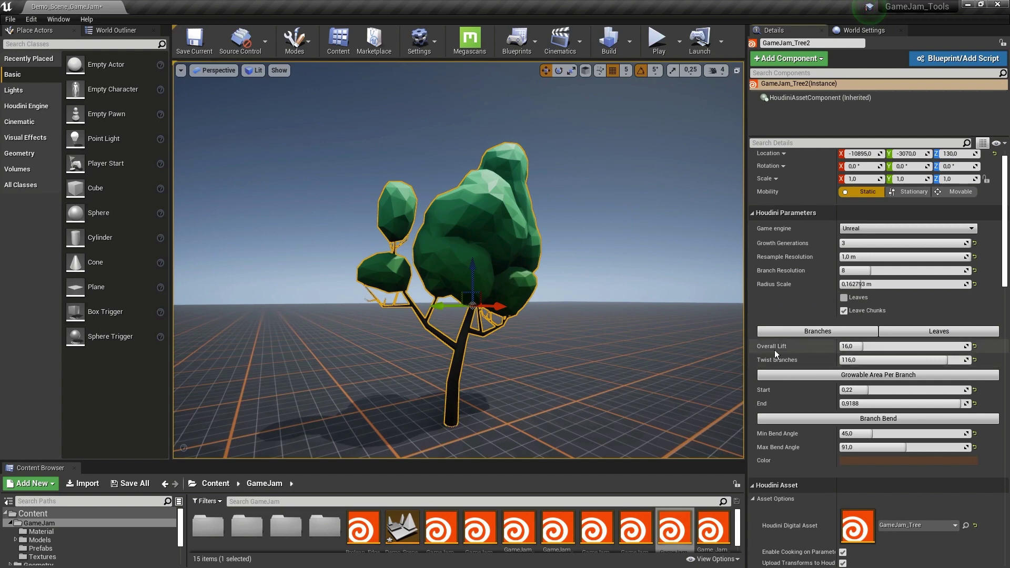
{"action": "left_click_drag", "start_coordinate": [879, 350], "coordinate": [892, 349]}
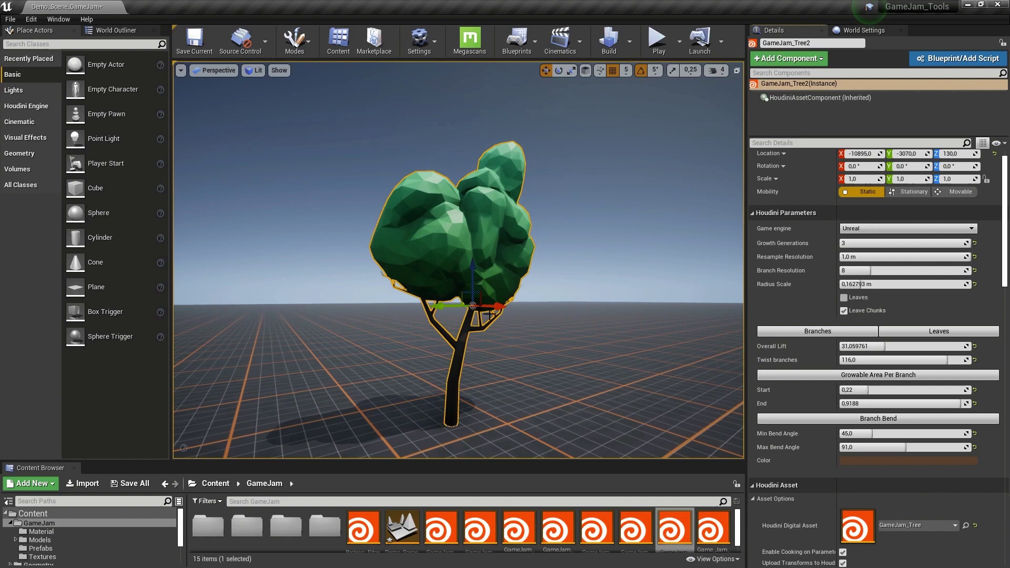
{"action": "left_click_drag", "start_coordinate": [878, 346], "coordinate": [935, 346]}
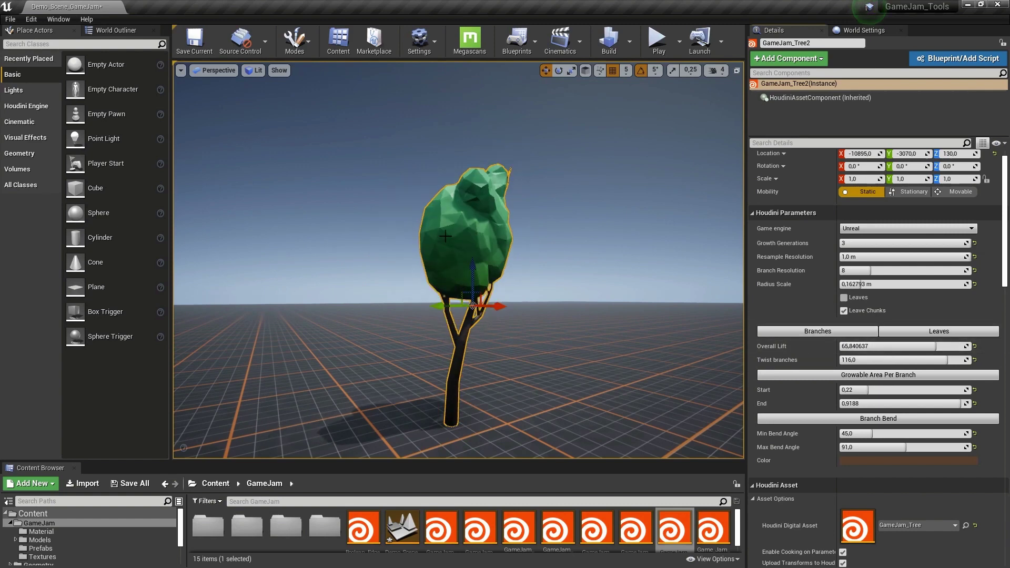
{"action": "left_click_drag", "start_coordinate": [894, 347], "coordinate": [875, 346]}
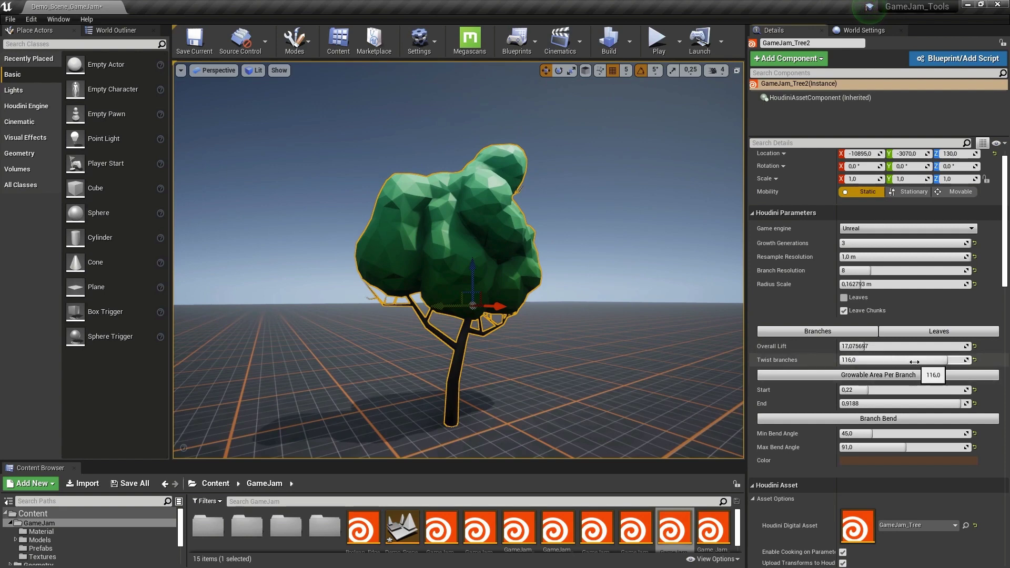
Try a branch twist of about -5.9 and restore it to 116.
{"action": "left_click_drag", "start_coordinate": [939, 360], "coordinate": [903, 360]}
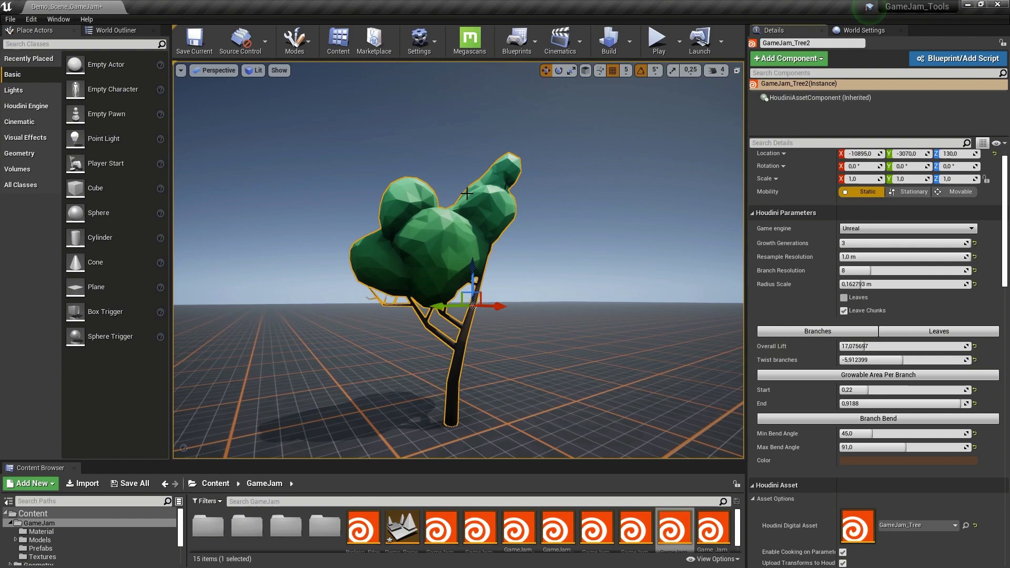
{"action": "right_click_drag", "start_coordinate": [304, 370], "coordinate": [315, 400]}
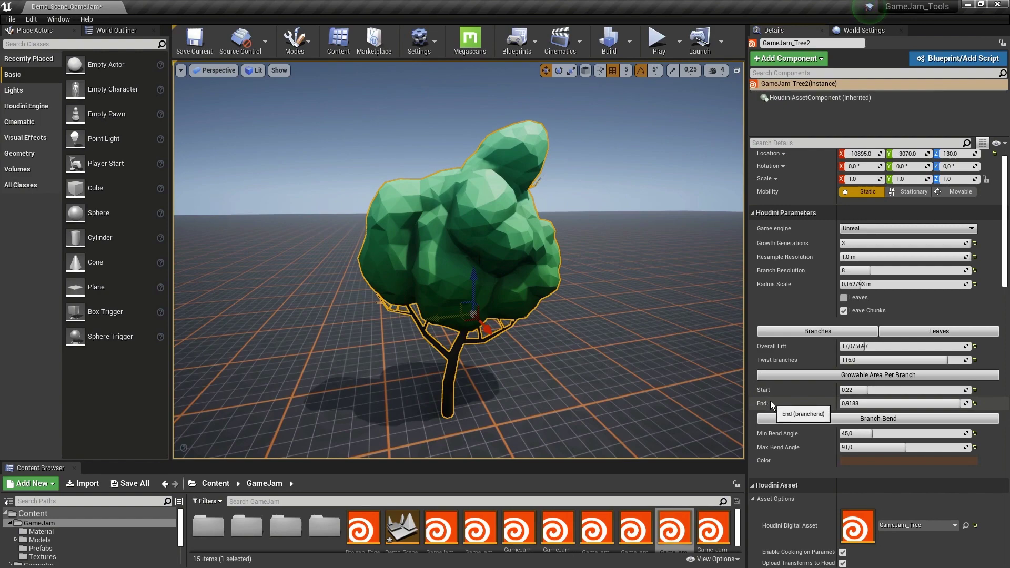
Set the start of the growable area per branch to about 0.168.
{"action": "right_click_drag", "start_coordinate": [669, 356], "coordinate": [669, 346]}
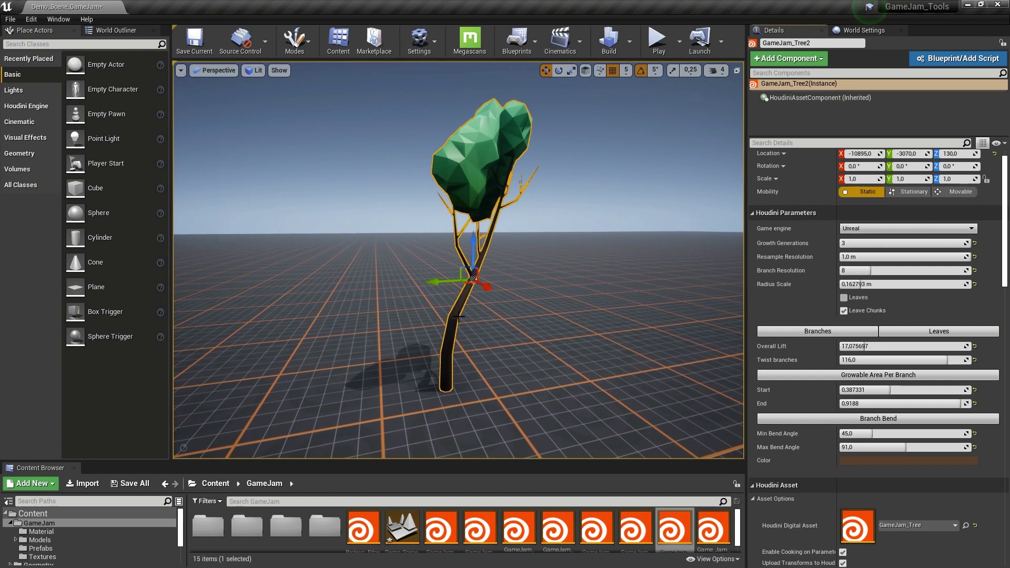
{"action": "left_click_drag", "start_coordinate": [889, 390], "coordinate": [875, 390]}
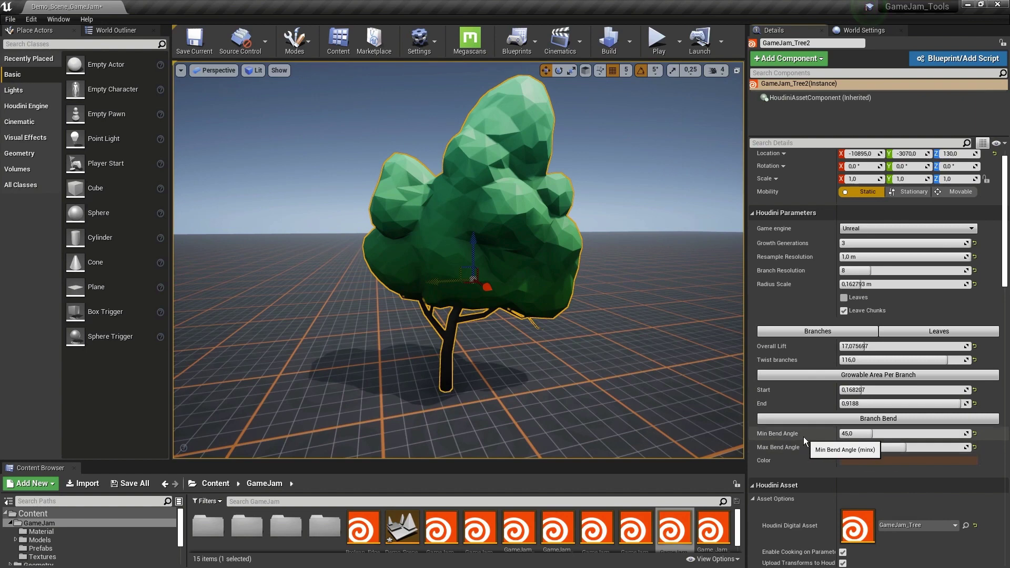
Change the branch color to a muted grayish brown.
{"action": "left_click", "coordinate": [853, 465]}
{"action": "left_click", "coordinate": [691, 382]}
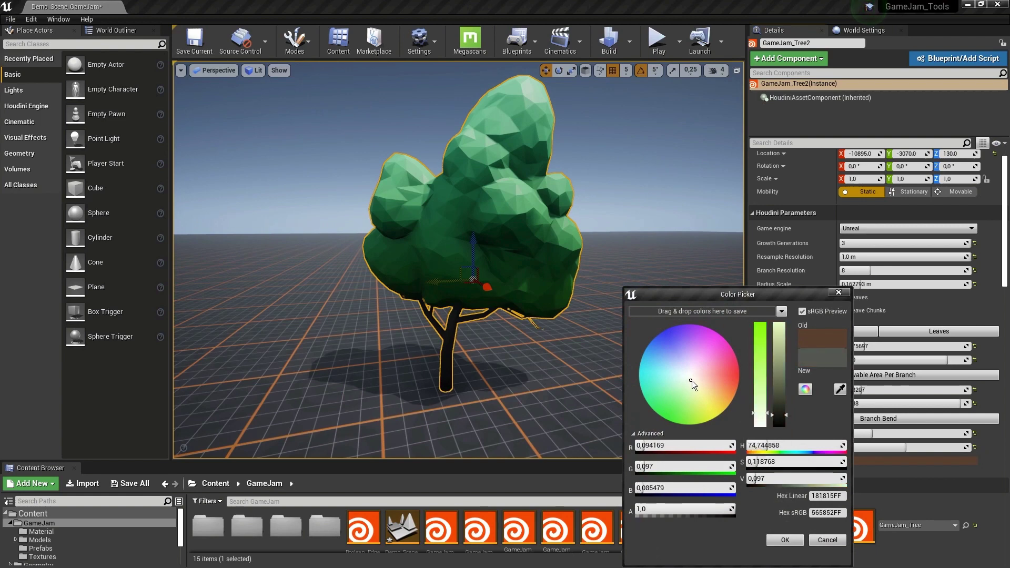
{"action": "left_click_drag", "start_coordinate": [691, 381], "coordinate": [705, 390]}
{"action": "left_click", "coordinate": [782, 539]}
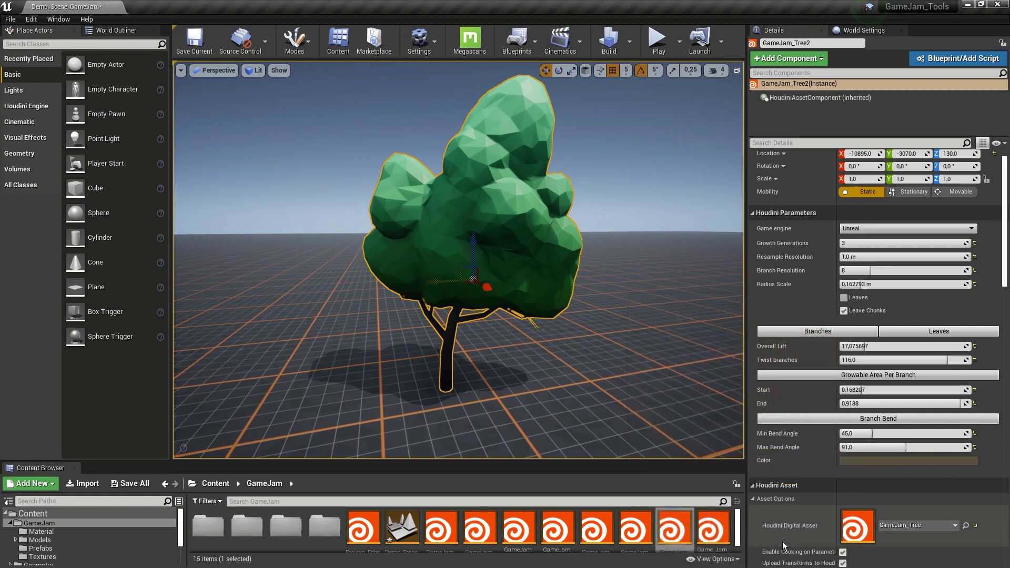
In the leaves parameters, set Percent To Keep to about 6.95 and the seed to about 1.75.
{"action": "left_click", "coordinate": [913, 332]}
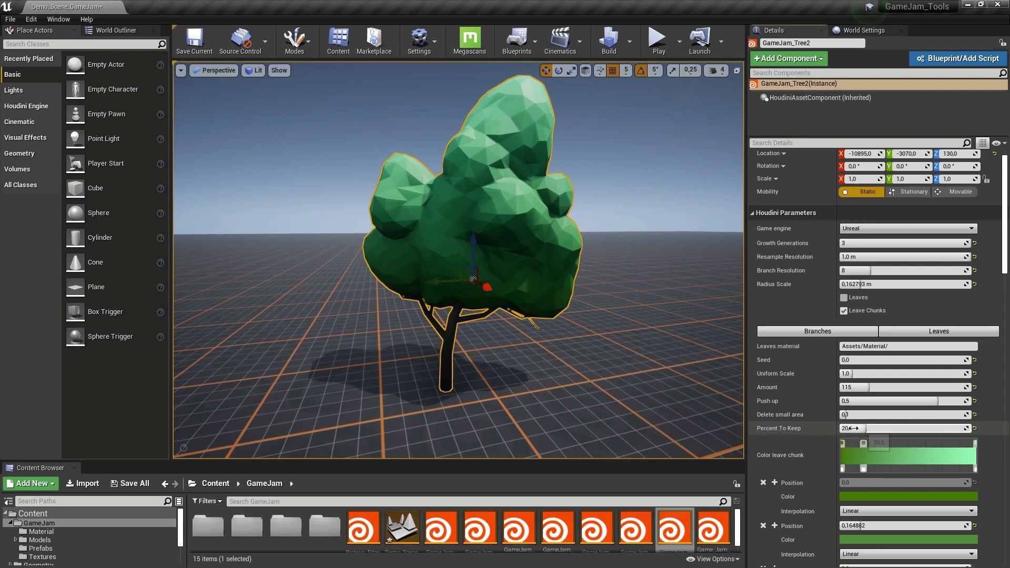
{"action": "left_click_drag", "start_coordinate": [856, 429], "coordinate": [867, 429]}
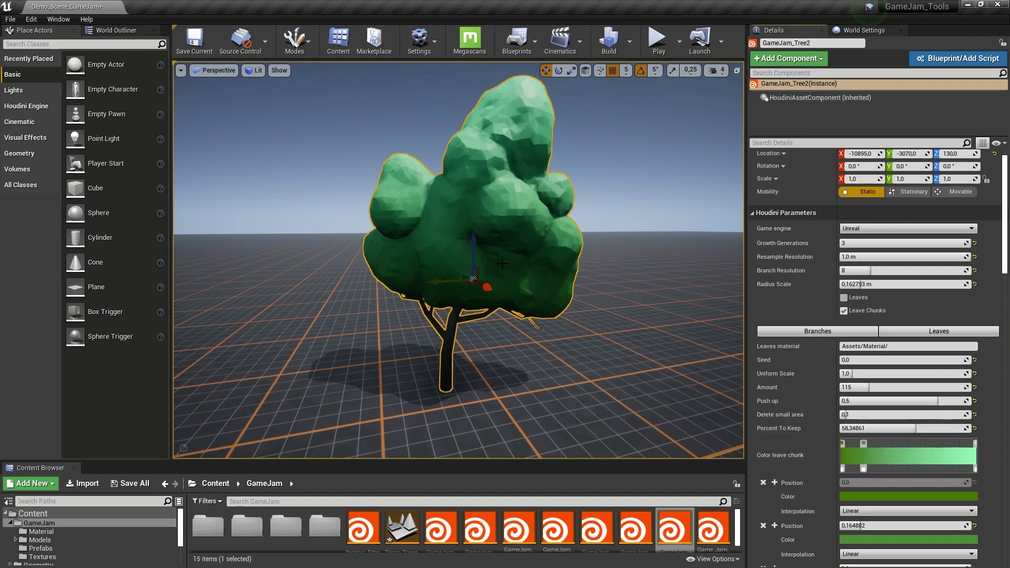
{"action": "left_click_drag", "start_coordinate": [915, 428], "coordinate": [848, 428]}
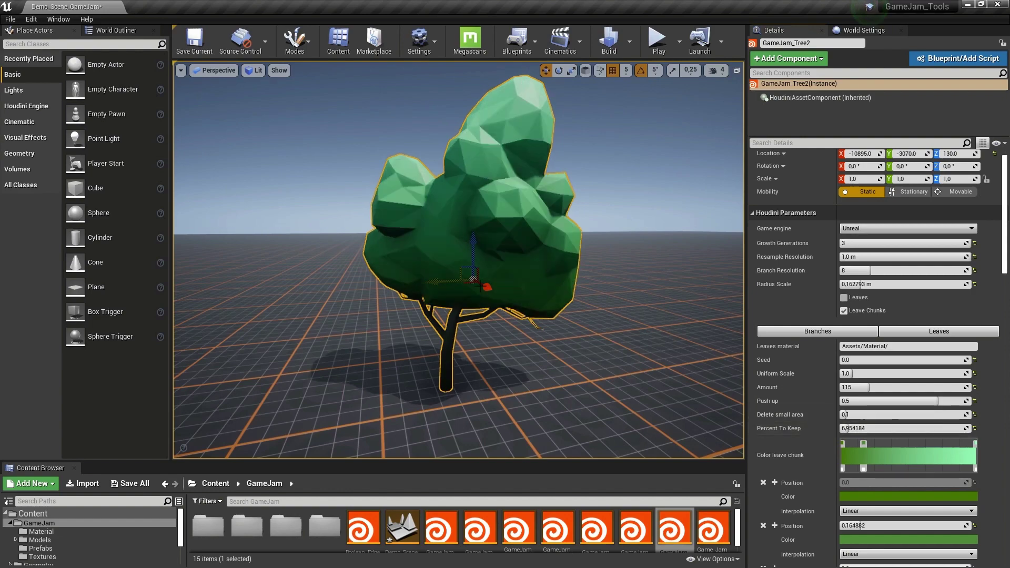
{"action": "right_click_drag", "start_coordinate": [473, 139], "coordinate": [513, 134]}
{"action": "right_click_drag", "start_coordinate": [505, 355], "coordinate": [492, 354]}
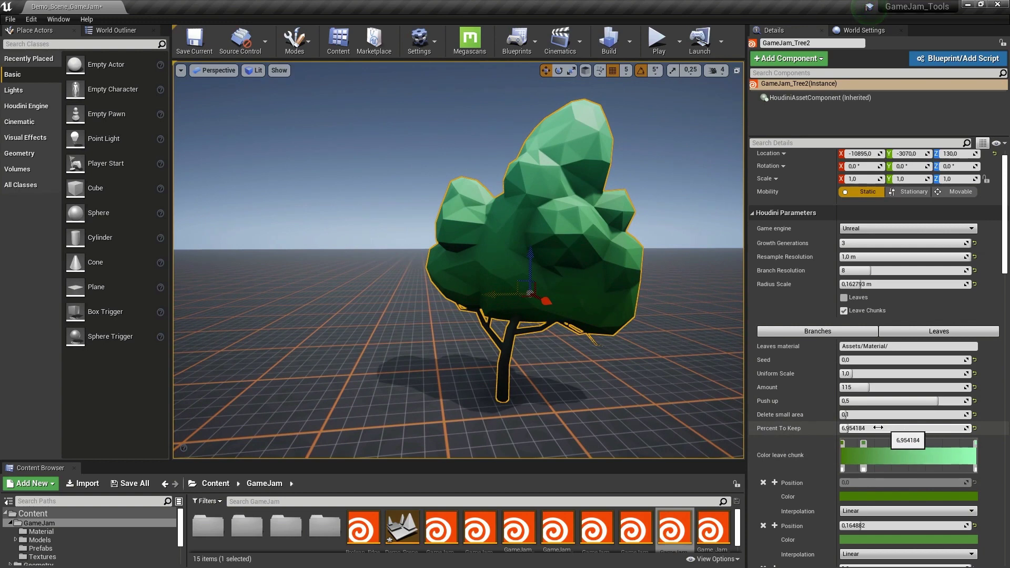
{"action": "left_click_drag", "start_coordinate": [851, 360], "coordinate": [896, 360]}
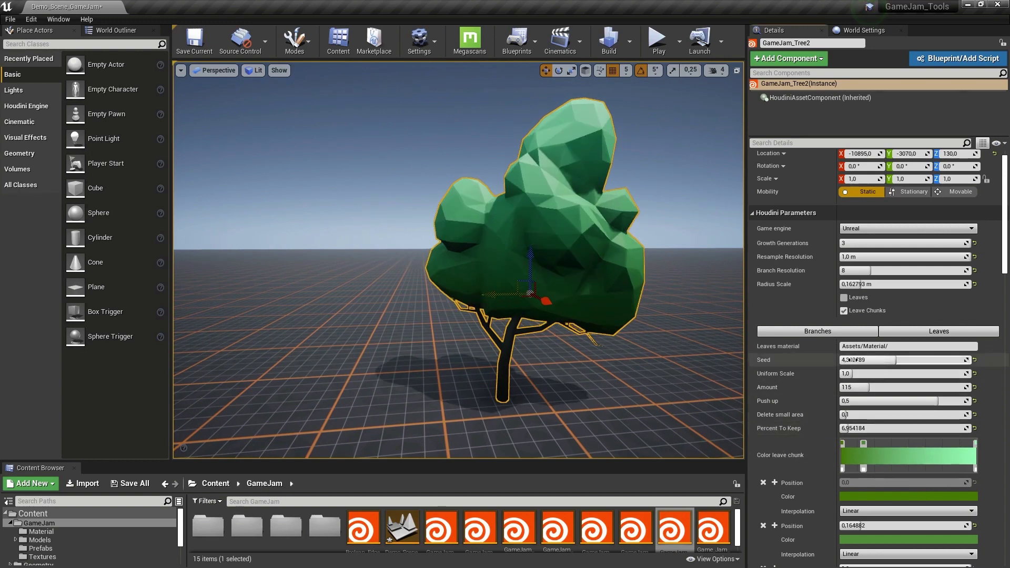
{"action": "left_click_drag", "start_coordinate": [853, 360], "coordinate": [815, 360]}
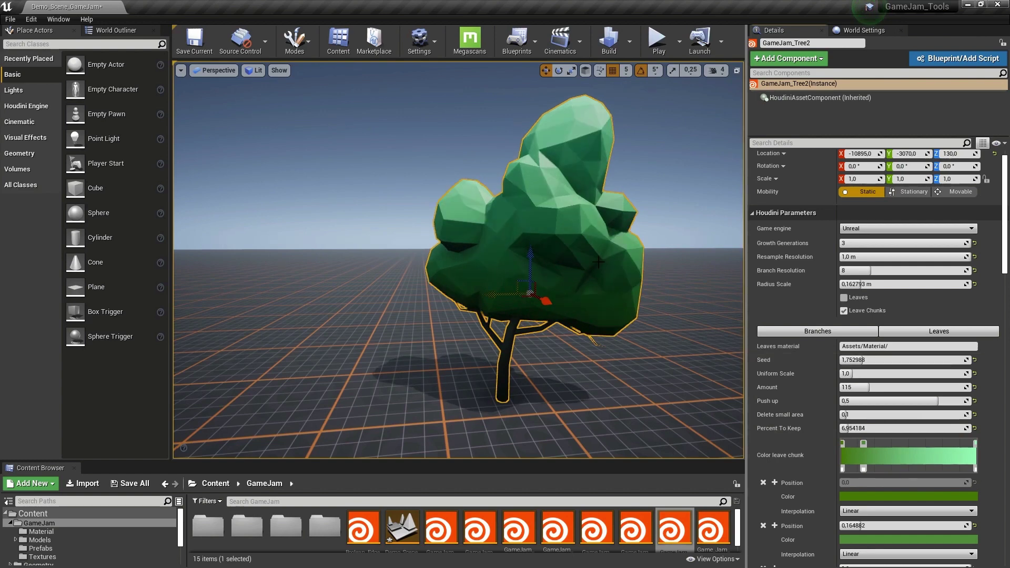
Disable the tree's leave chunks and enable individual leaves instead.
{"action": "scroll", "coordinate": [904, 395], "scroll_direction": "down", "scroll_amount": 2}
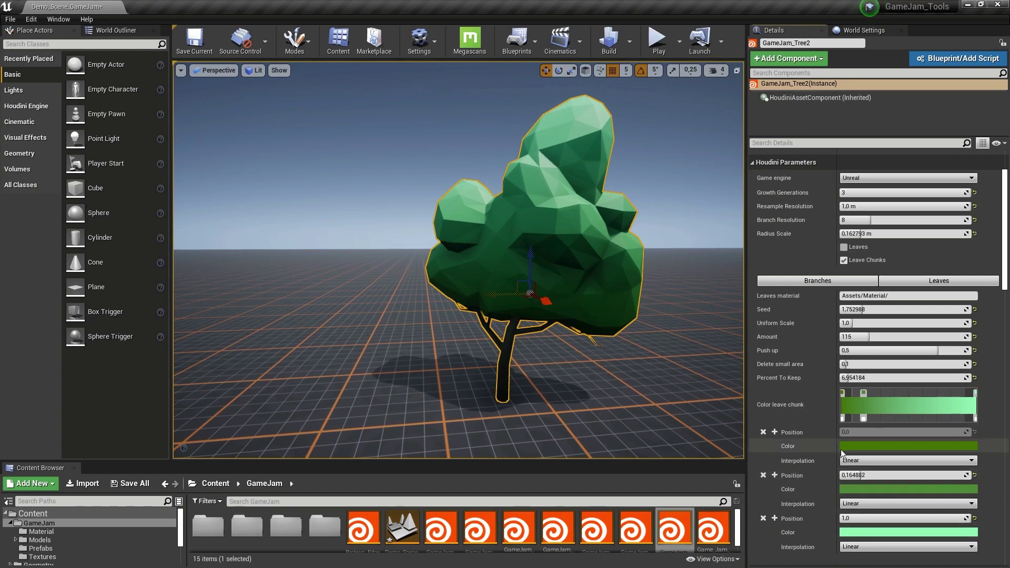
{"action": "scroll", "coordinate": [841, 450], "scroll_direction": "up", "scroll_amount": 1}
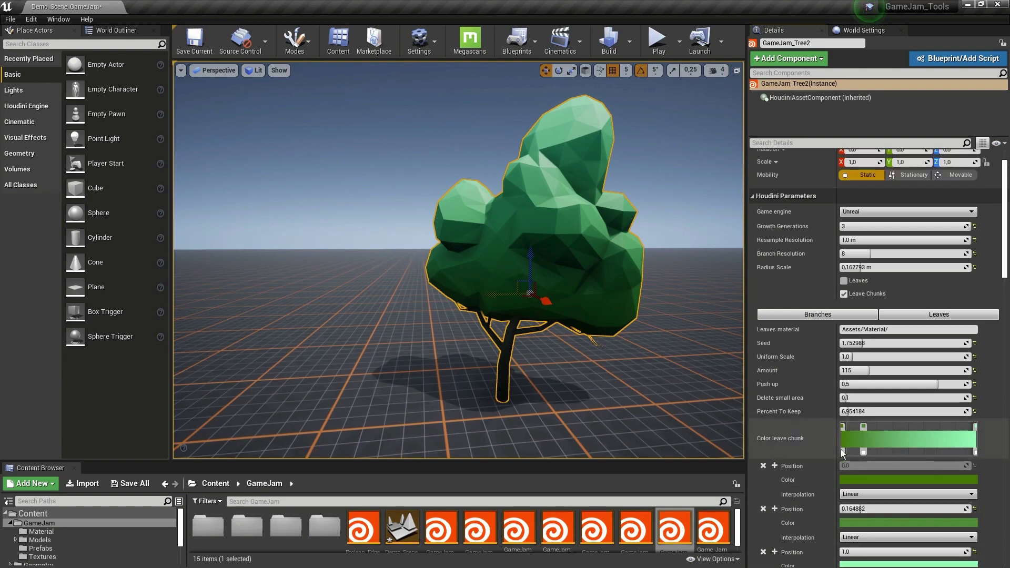
{"action": "left_click", "coordinate": [857, 295]}
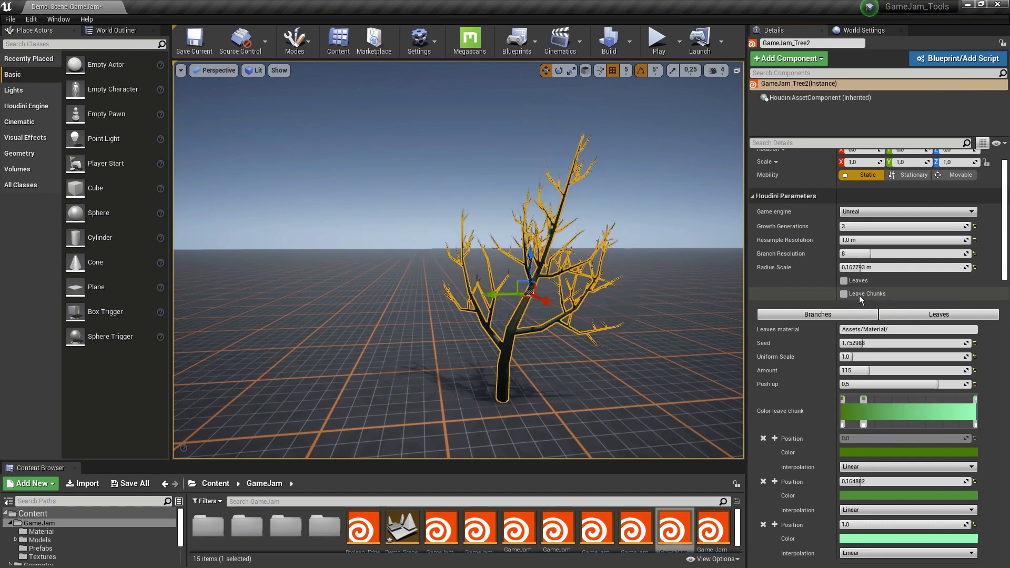
{"action": "left_click", "coordinate": [854, 282]}
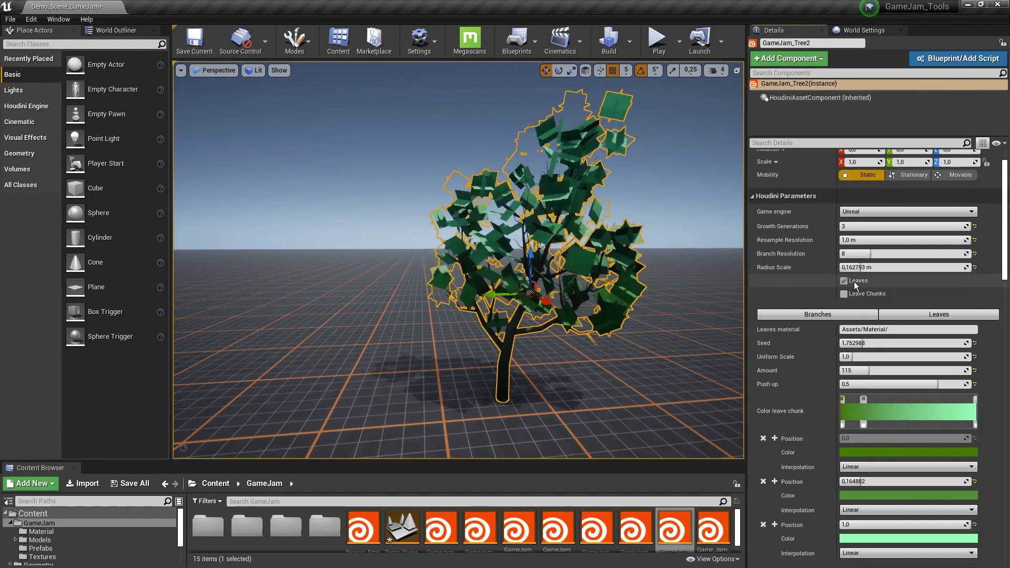
{"action": "left_click", "coordinate": [844, 294]}
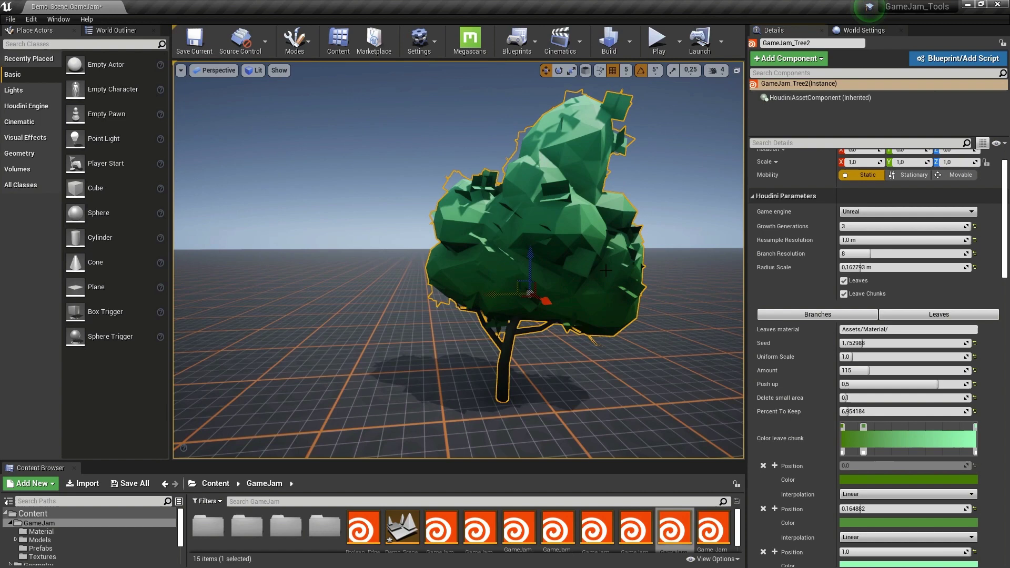
{"action": "left_click", "coordinate": [843, 294]}
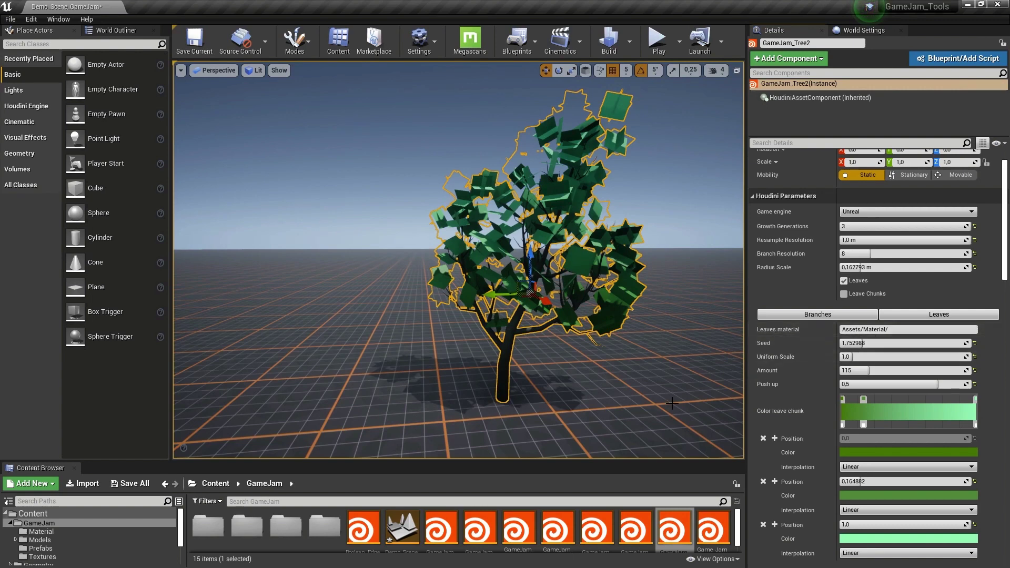
Enlarge the asset browser area and copy the reference of Leaves_Inst from the GameJam Material folder.
{"action": "left_click_drag", "start_coordinate": [513, 461], "coordinate": [513, 432]}
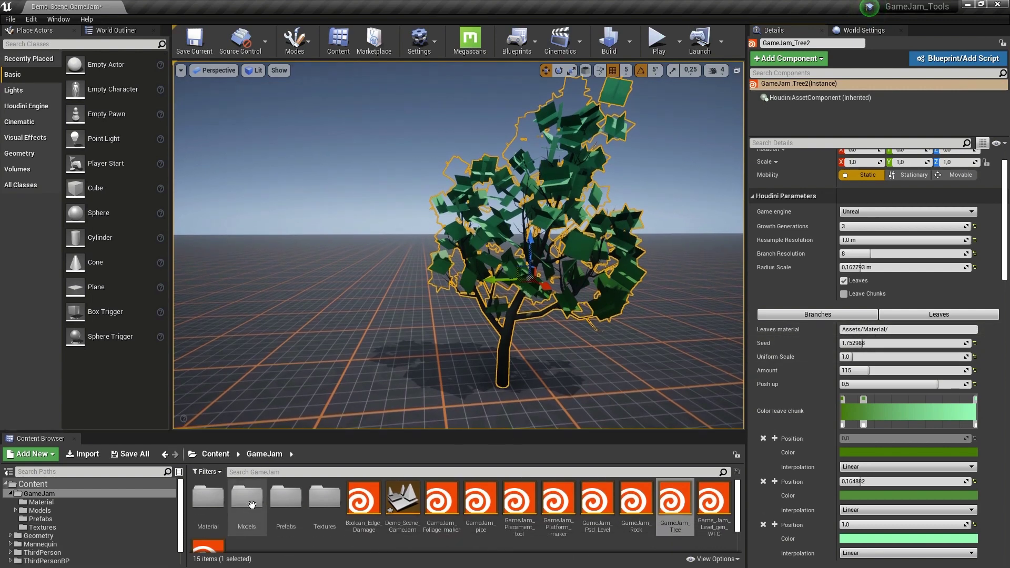
{"action": "double_click", "coordinate": [211, 497]}
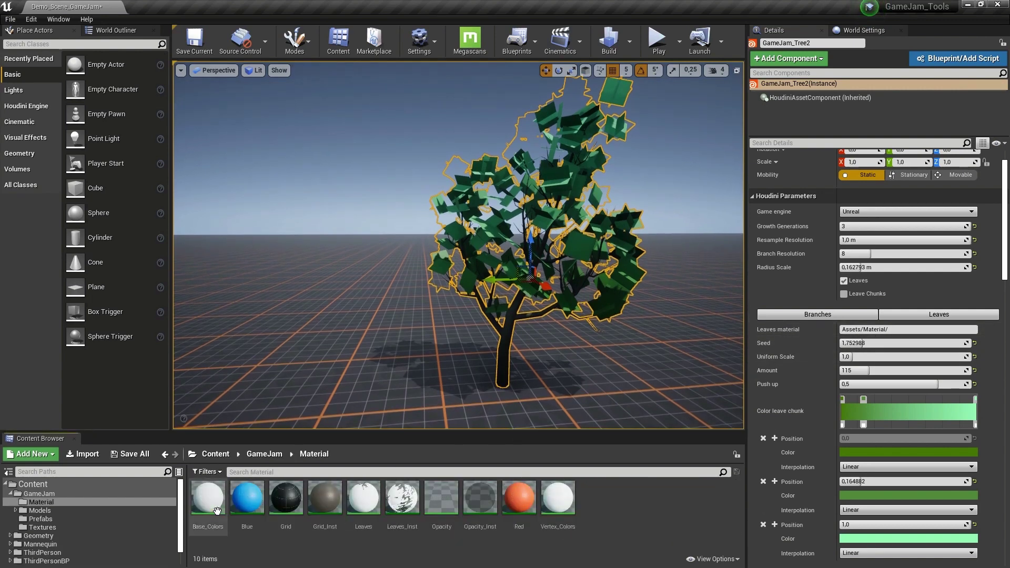
{"action": "right_click", "coordinate": [402, 490]}
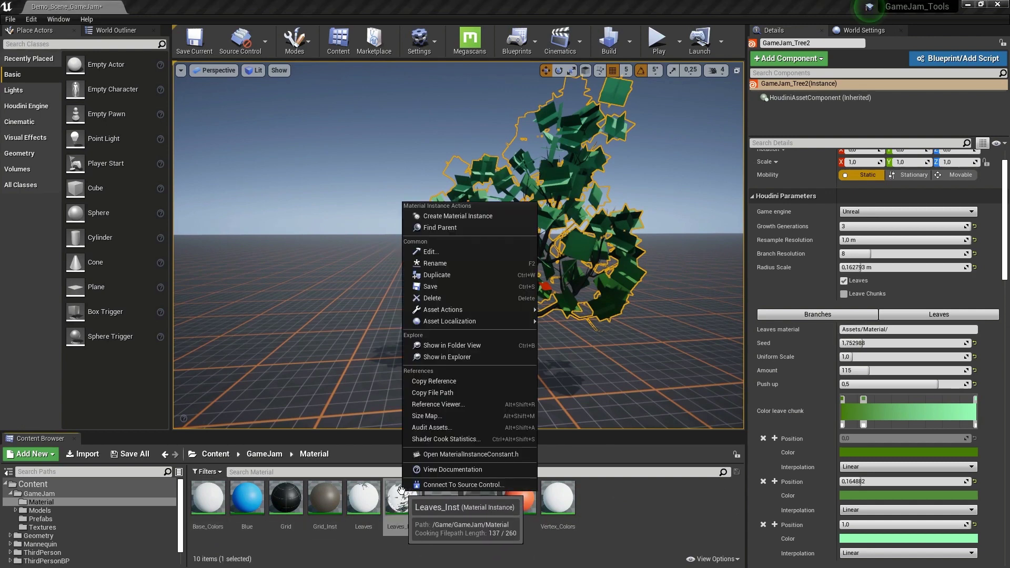
{"action": "left_click", "coordinate": [427, 384]}
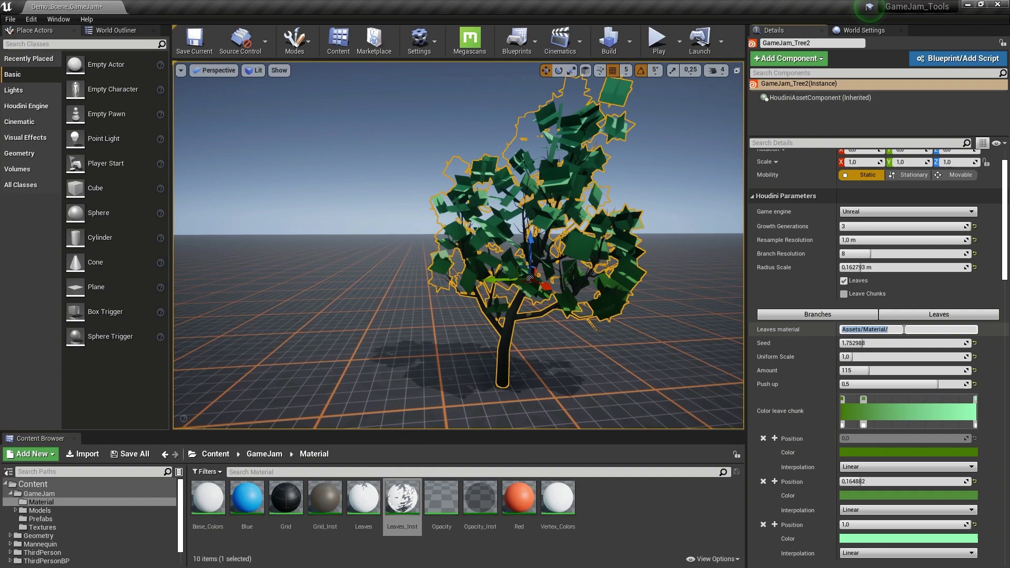
Assign the copied Leaves_Inst reference as the tree's leaves material and view the tree without its selection outline.
{"action": "key", "text": "ctrl+v"}
{"action": "key", "text": "Return"}
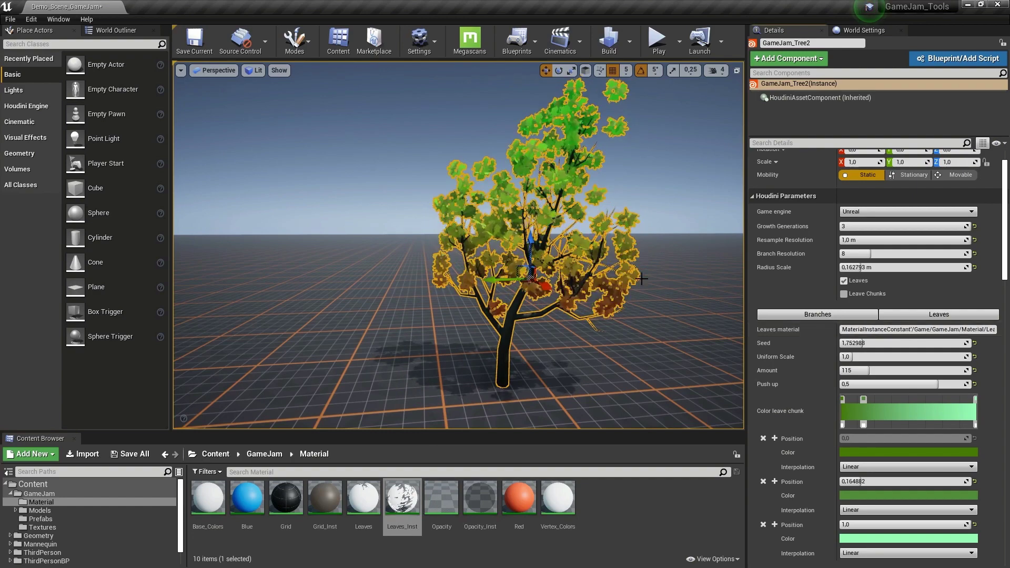
{"action": "mouse_move", "coordinate": [640, 278]}
{"action": "right_mouse_down"}
{"action": "mouse_move", "coordinate": [656, 277]}
{"action": "mouse_move", "coordinate": [642, 256]}
{"action": "mouse_move", "coordinate": [630, 271]}
{"action": "mouse_move", "coordinate": [643, 270]}
{"action": "right_mouse_up"}
{"action": "key", "text": "g"}
{"action": "key", "text": "w"}
{"action": "key", "text": "s"}
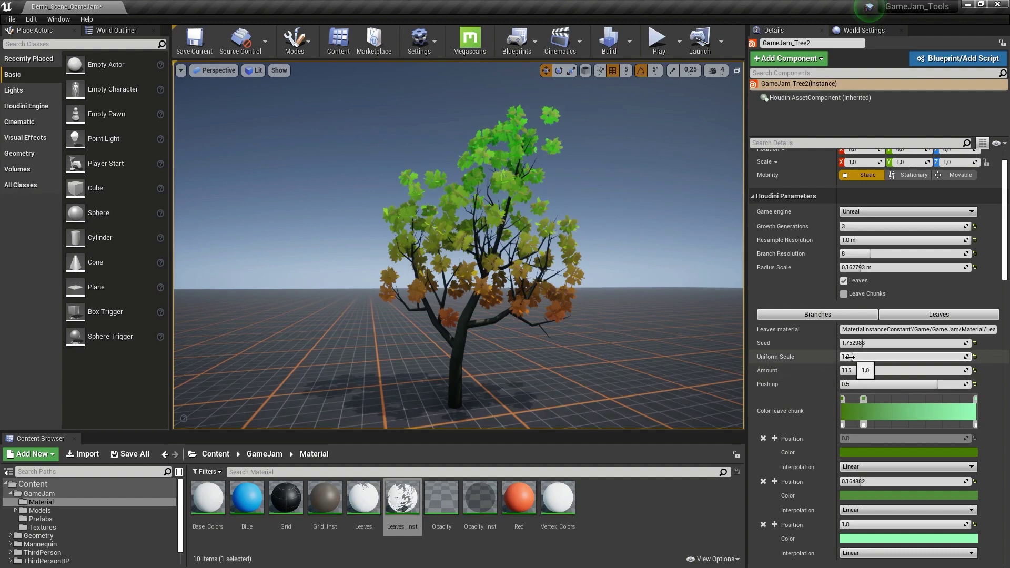
Set the leaves' Uniform Scale to about 1.48 and their Amount to 304.
{"action": "mouse_move", "coordinate": [860, 358]}
{"action": "left_mouse_down"}
{"action": "mouse_move", "coordinate": [906, 358]}
{"action": "mouse_move", "coordinate": [877, 357]}
{"action": "left_mouse_up"}
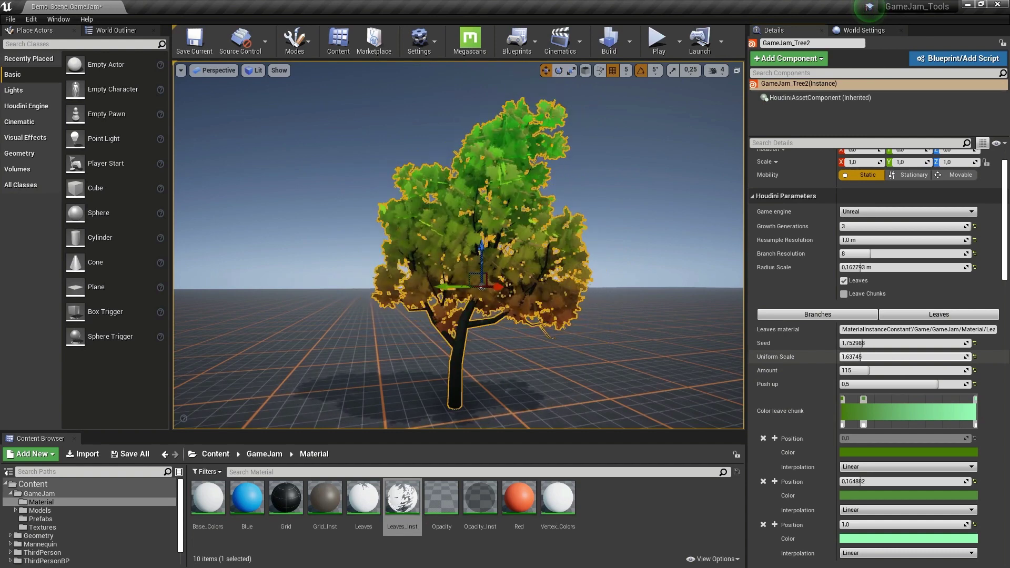
{"action": "left_click_drag", "start_coordinate": [860, 356], "coordinate": [858, 357]}
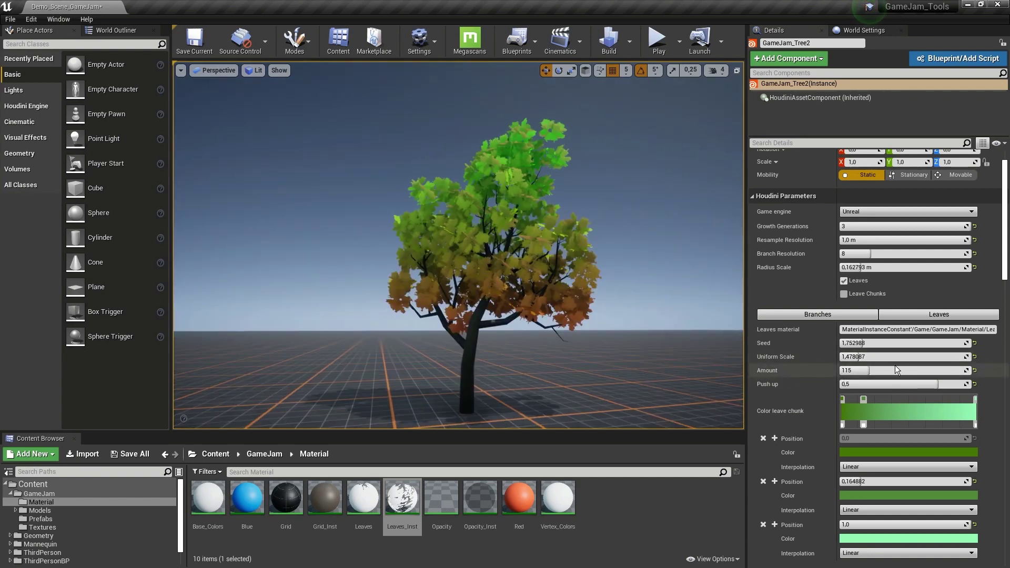
{"action": "left_click_drag", "start_coordinate": [896, 369], "coordinate": [917, 370]}
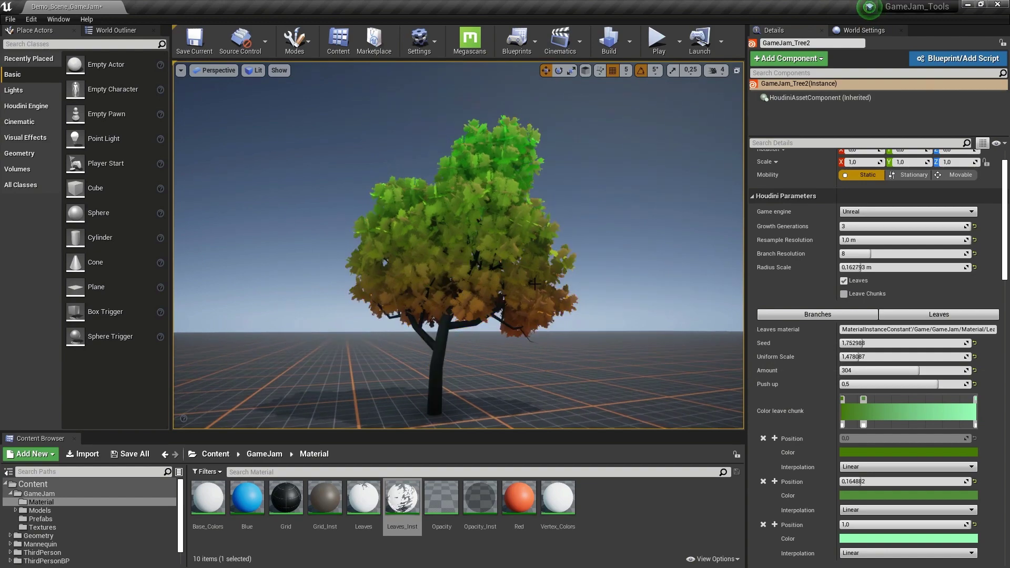
{"action": "right_click_drag", "start_coordinate": [459, 245], "coordinate": [563, 244]}
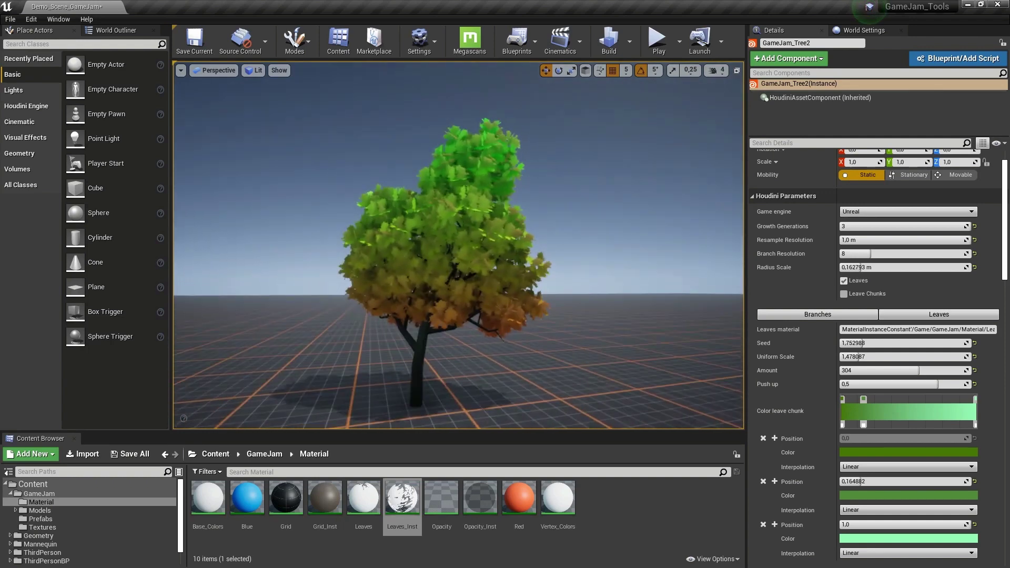
{"action": "right_click_drag", "start_coordinate": [374, 255], "coordinate": [363, 256]}
Move the middle key of the leaf color gradient to about 0.49 and recolor it muted blue-violet, hex sRGB 49438FFF.
{"action": "scroll", "coordinate": [821, 405], "scroll_direction": "down", "scroll_amount": 3}
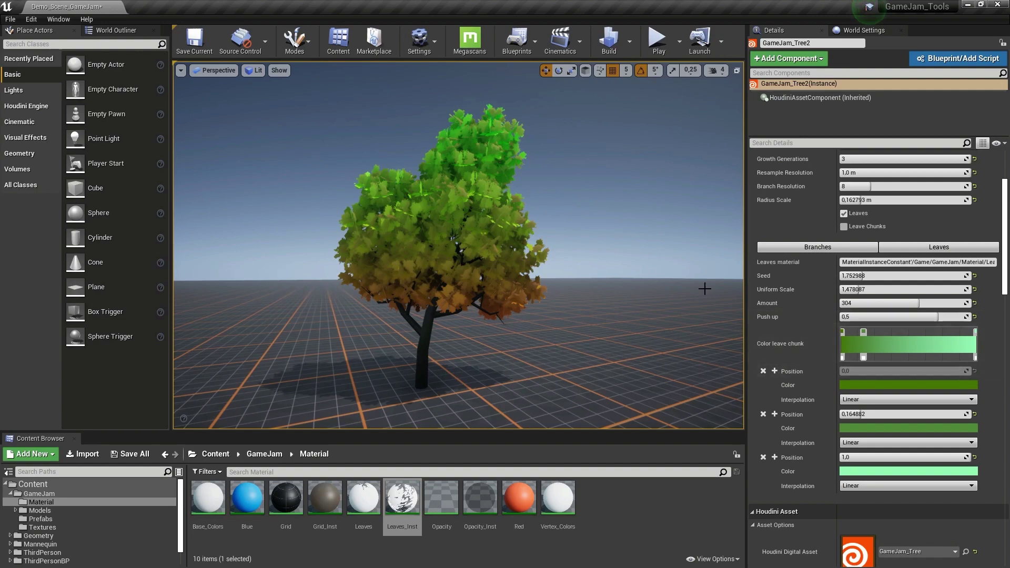
{"action": "left_click_drag", "start_coordinate": [864, 358], "coordinate": [923, 356]}
{"action": "left_click_drag", "start_coordinate": [863, 333], "coordinate": [908, 329]}
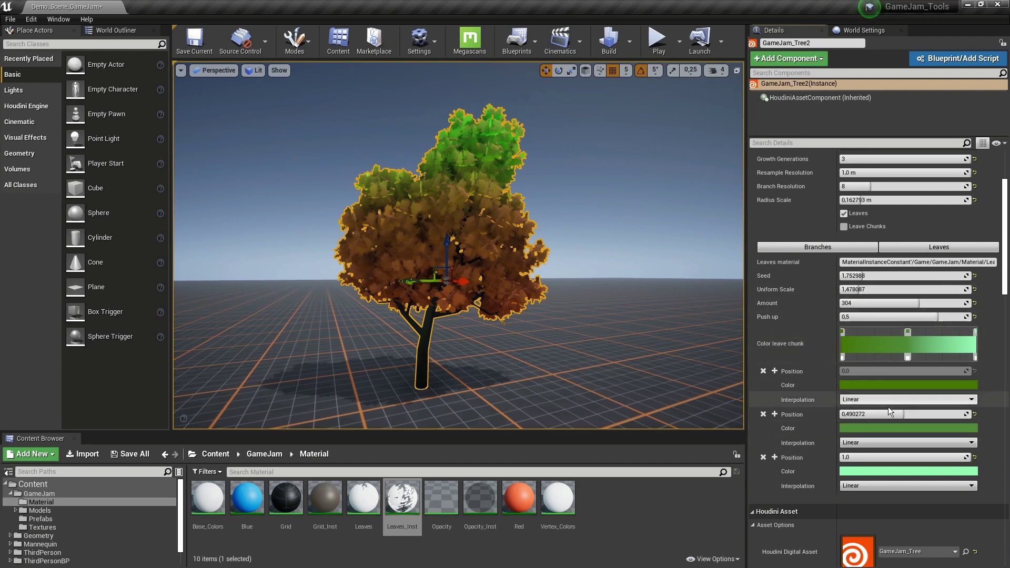
{"action": "left_click", "coordinate": [879, 428]}
{"action": "left_click", "coordinate": [696, 339]}
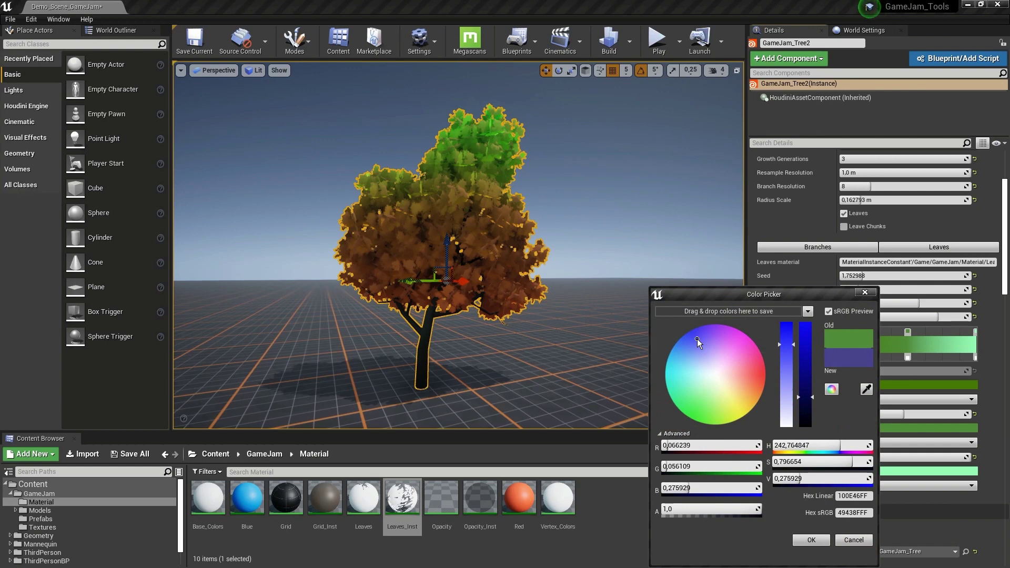
{"action": "left_click", "coordinate": [811, 540]}
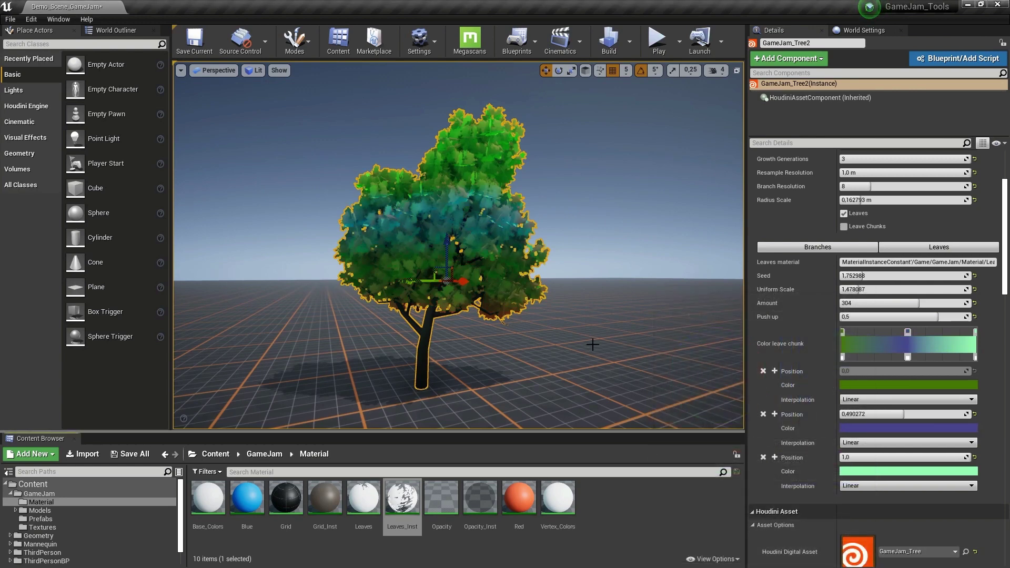